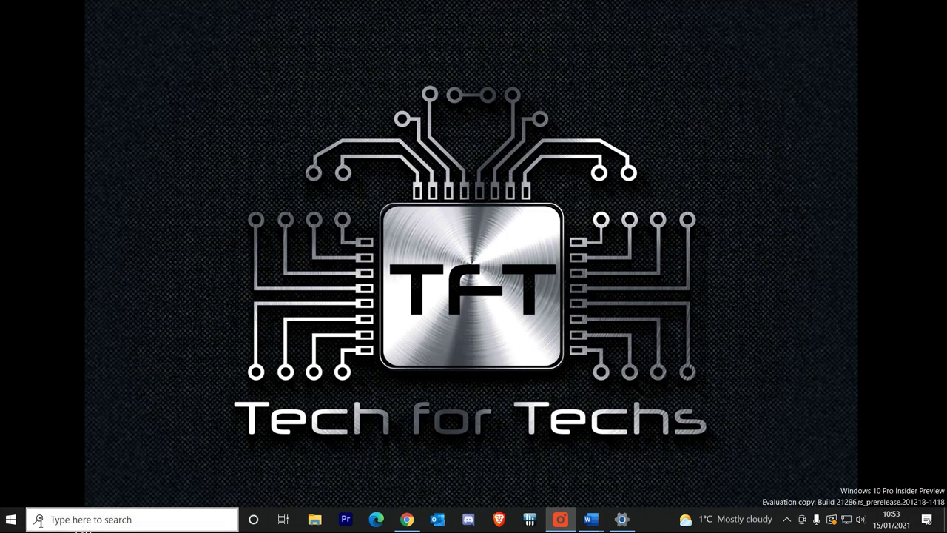
- Run winver to check the installed Windows version and build, and close the About Windows window
left_click(96, 519)
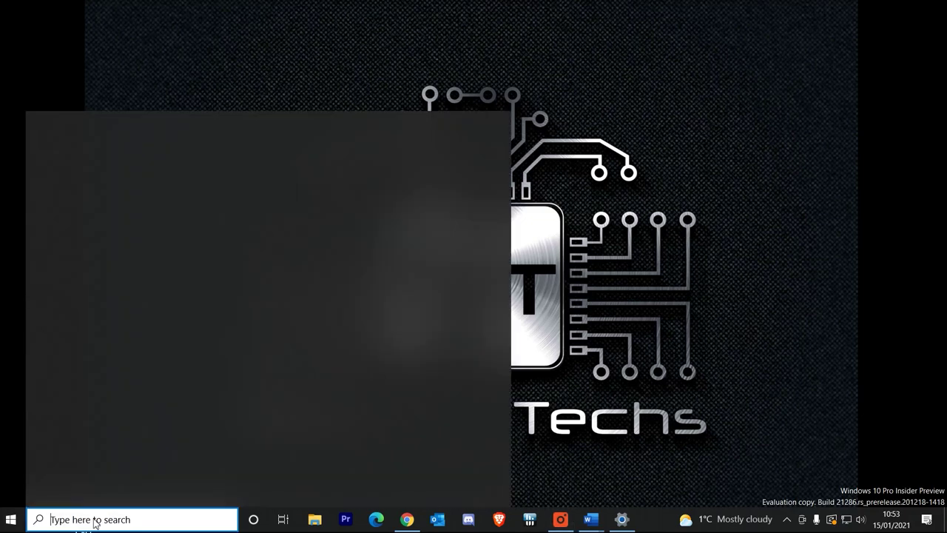
type("winver")
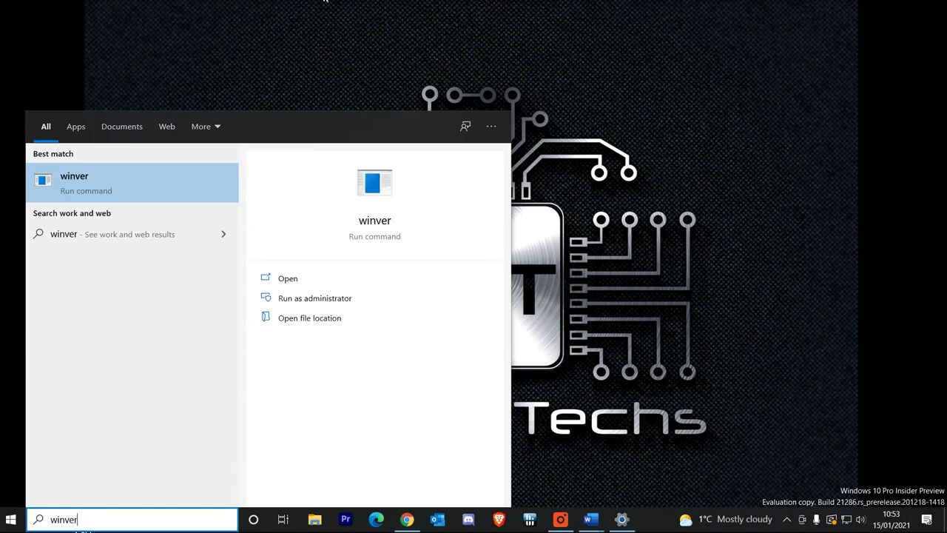
key("Return")
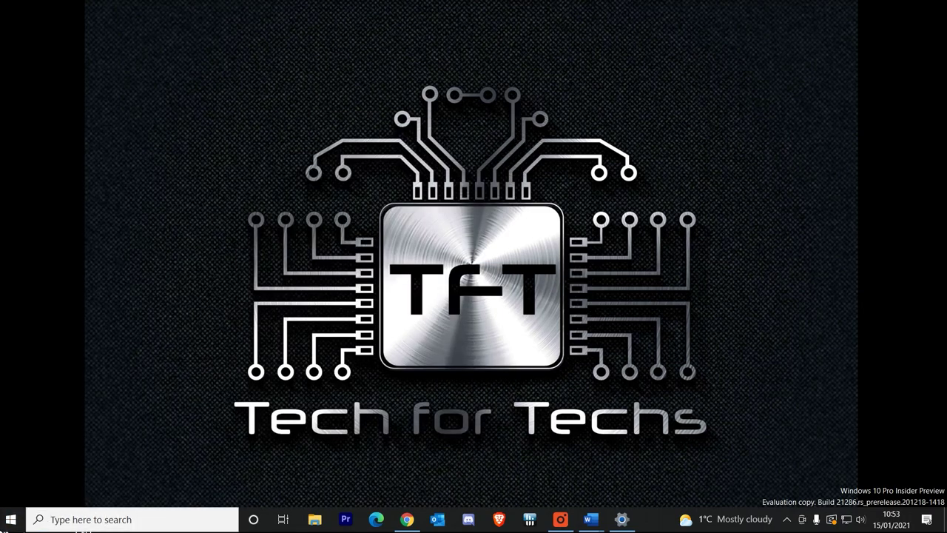
left_click(11, 521)
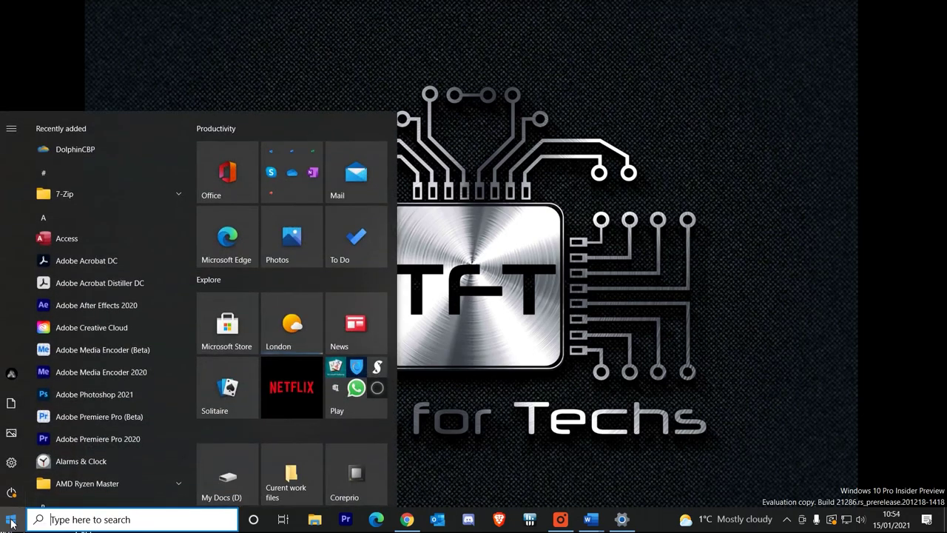
type("wi")
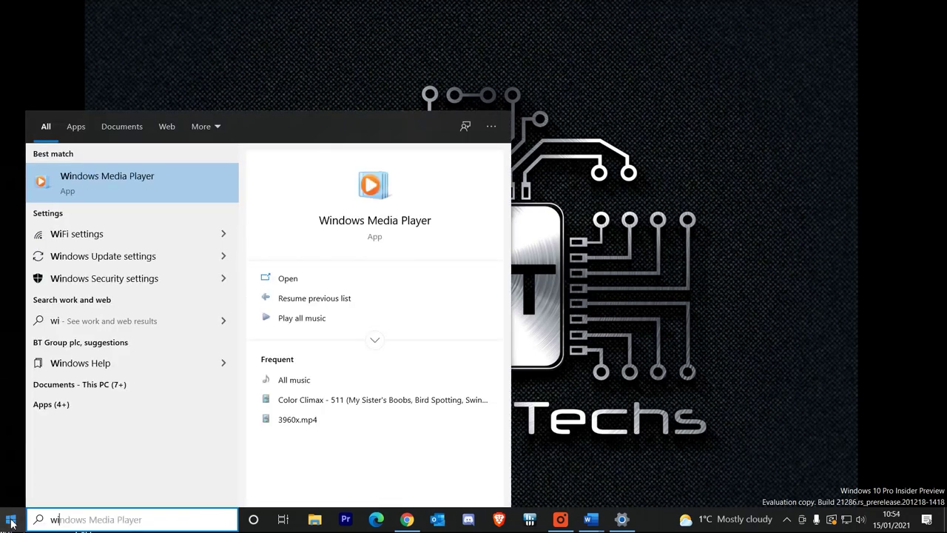
type("nve")
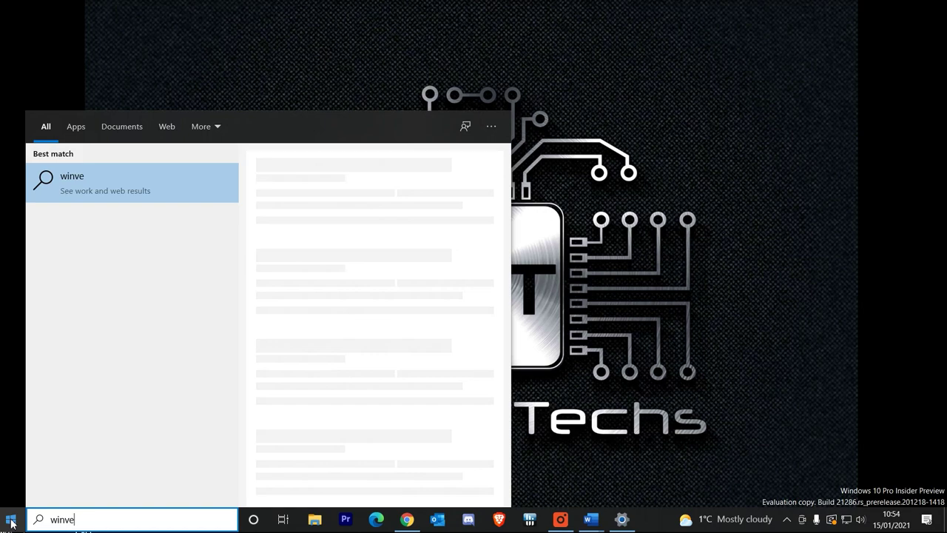
type("r")
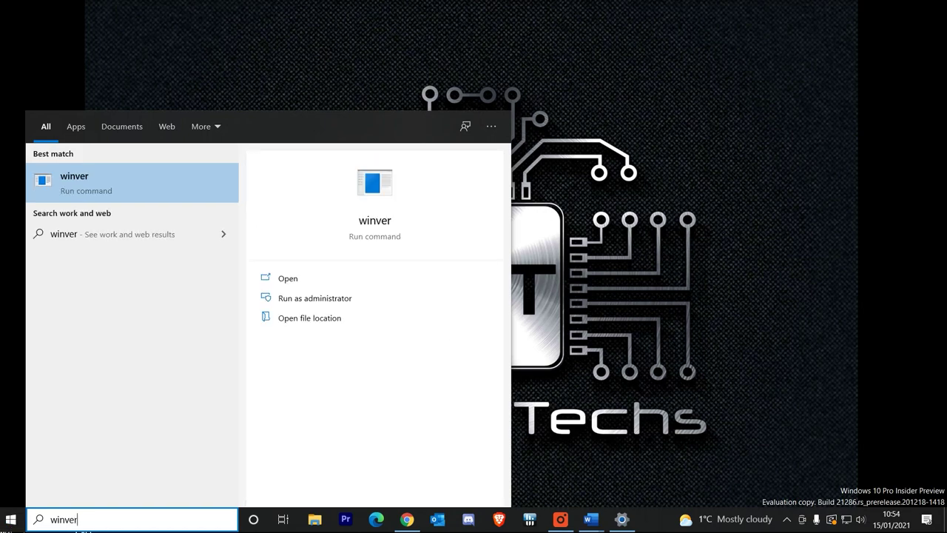
left_click(75, 185)
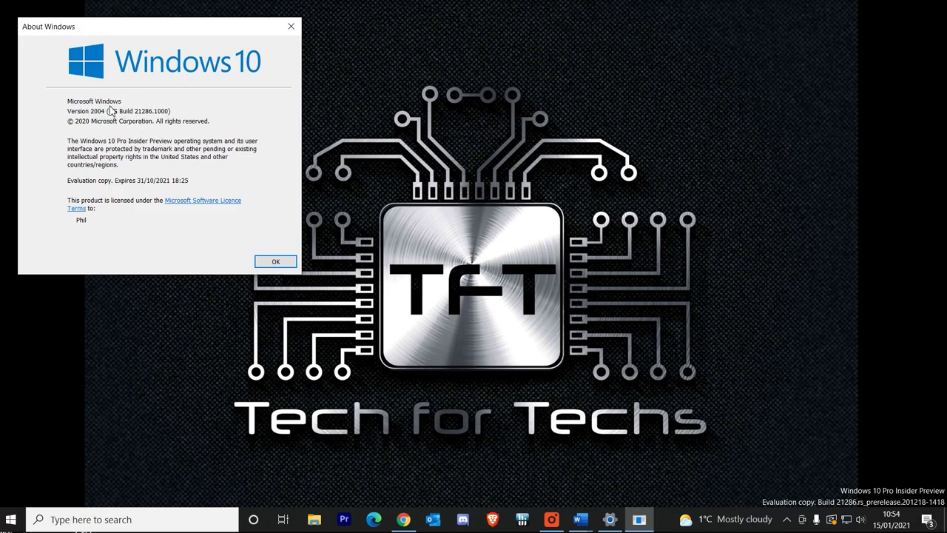
left_click(277, 264)
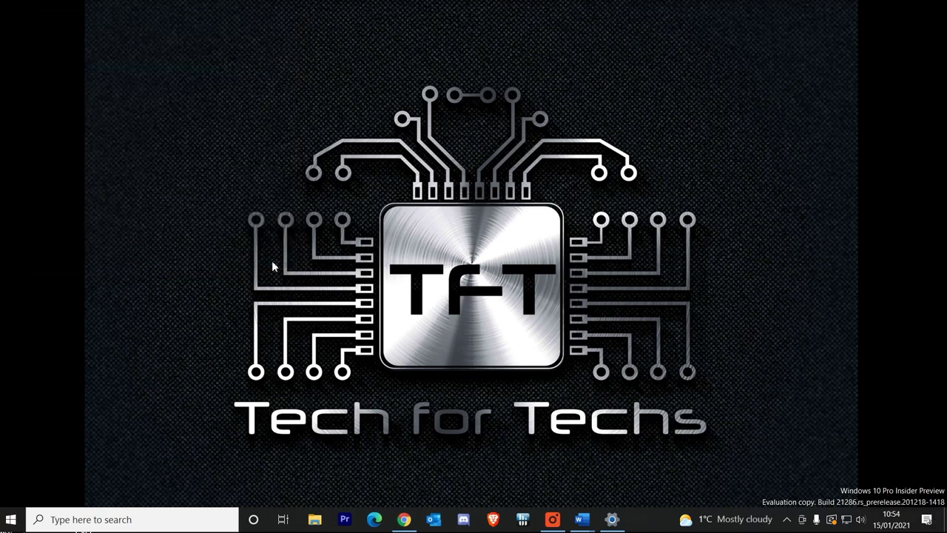
- Check the Windows Update page under Update & Security in Settings, and close Settings
left_click(11, 522)
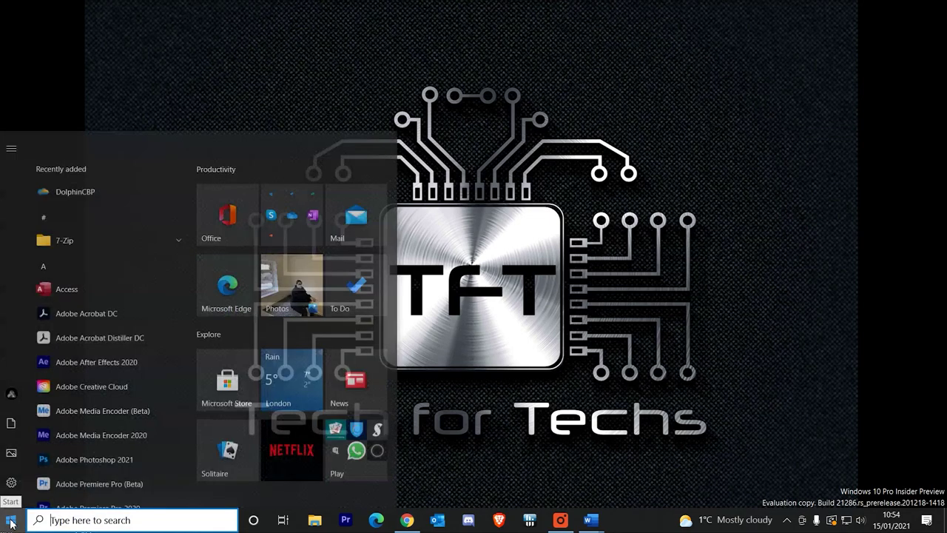
mouse_move(19, 473)
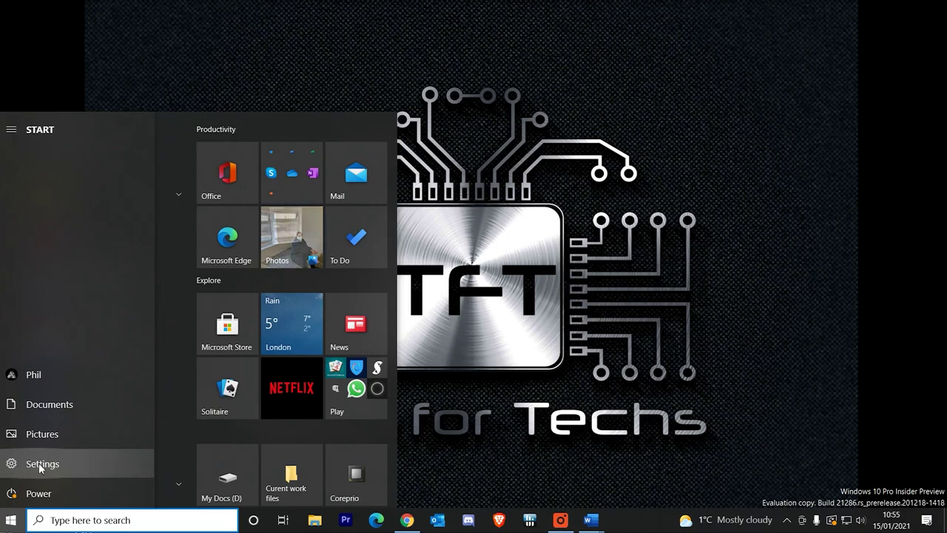
left_click(12, 468)
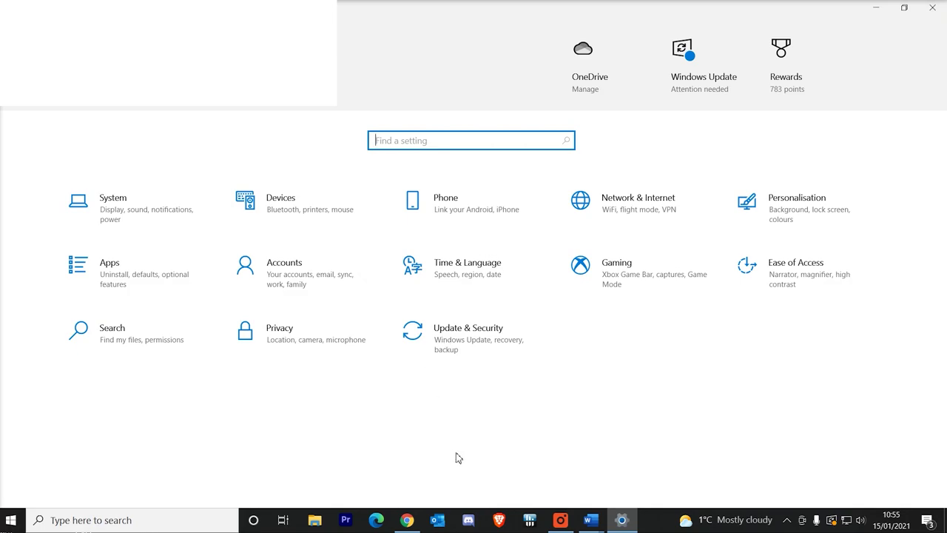
left_click(467, 339)
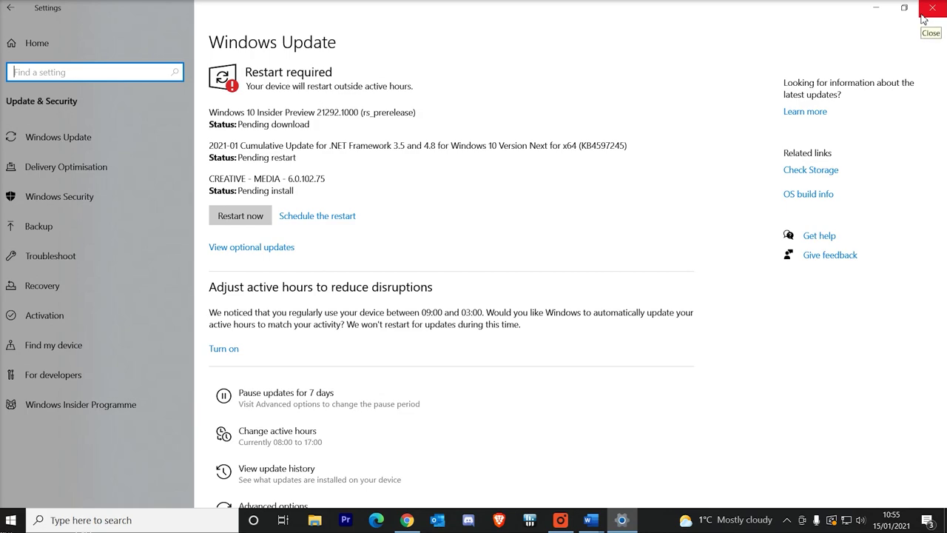
left_click(924, 18)
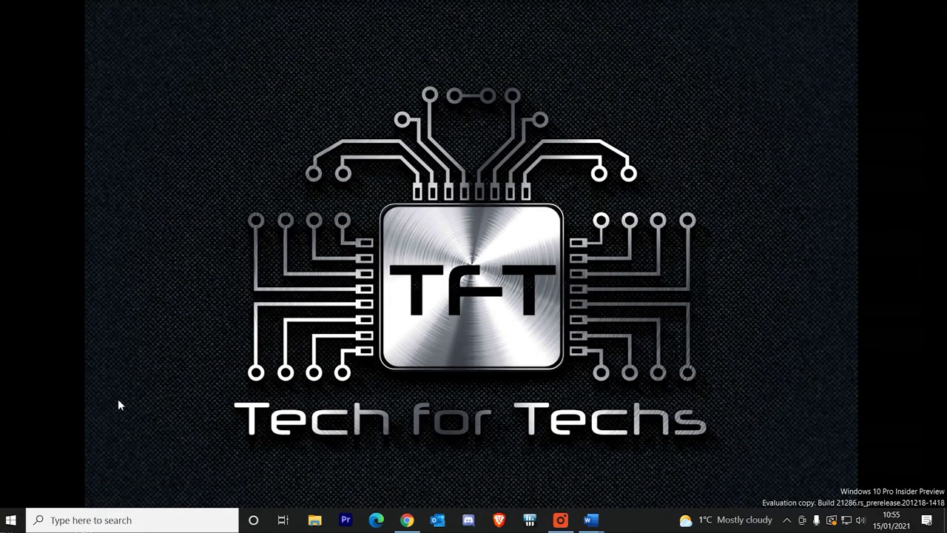
- Open Windows PowerShell with administrator rights and move its window towards the middle of the desktop
right_click(11, 527)
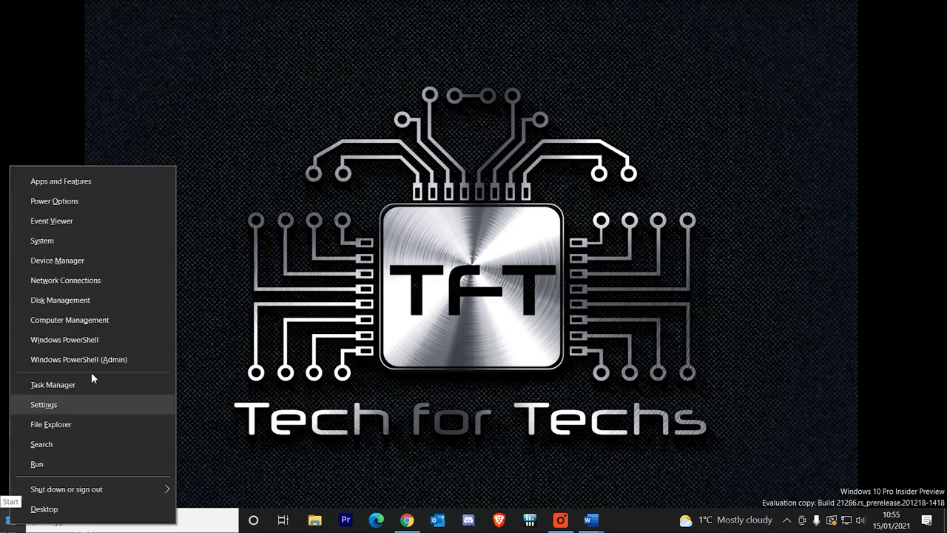
left_click(282, 345)
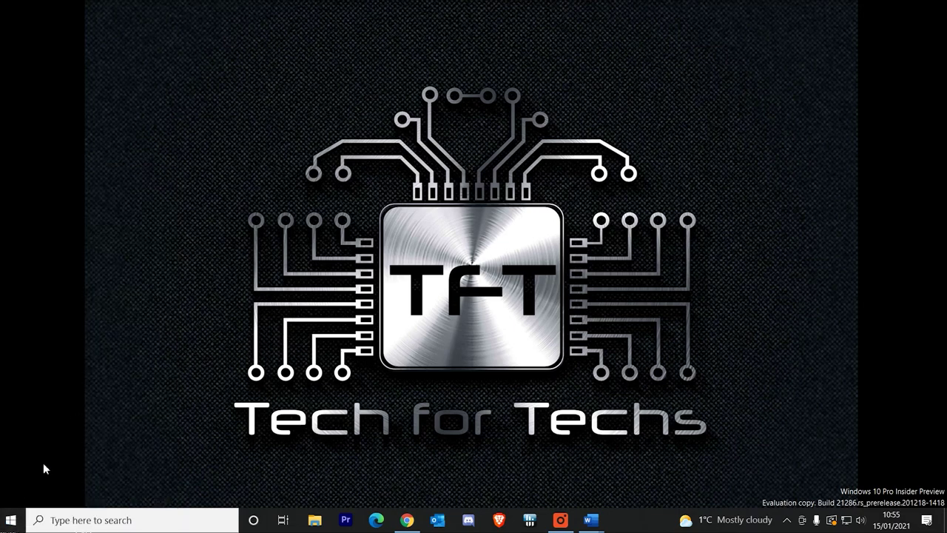
right_click(11, 522)
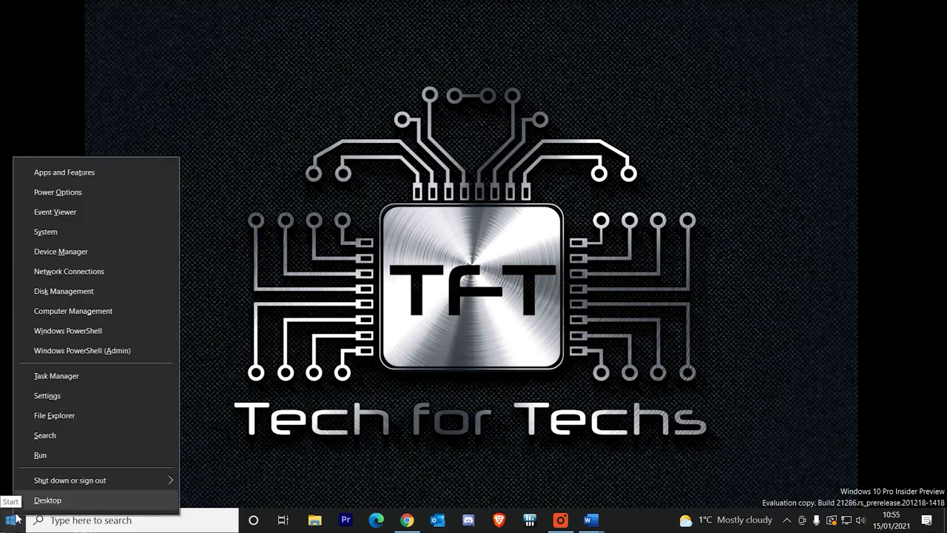
left_click(102, 353)
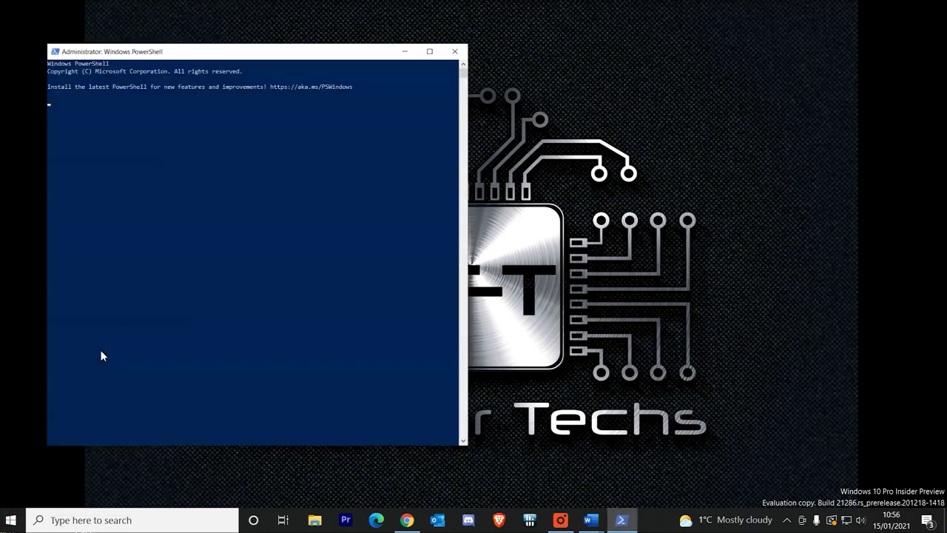
left_click_drag(234, 25, 414, 30)
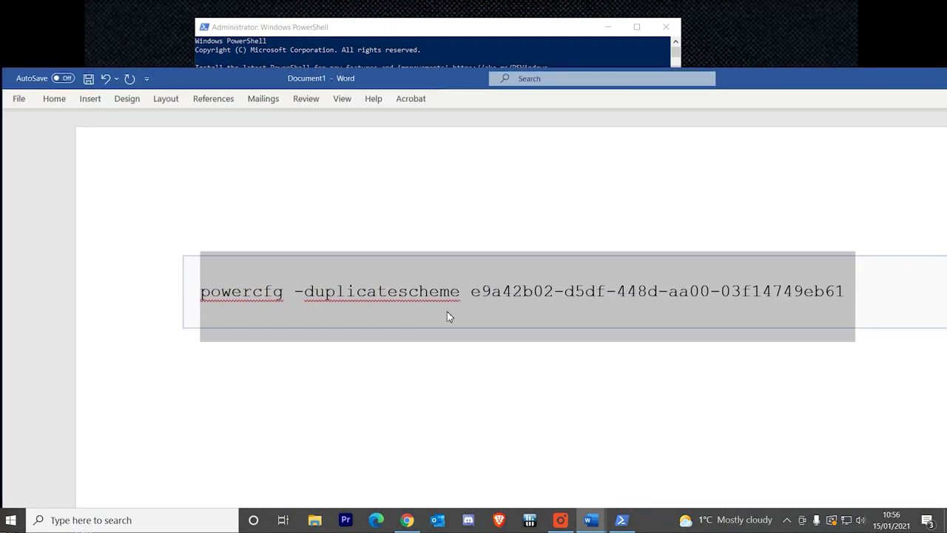
- Copy the command "powercfg -duplicatescheme e9a42b02-d5df-448d-aa00-03f14749eb61" from the Word document and clear Word away from the PowerShell window
left_click(707, 328)
left_click_drag(885, 290, 201, 293)
key("ctrl+c")
right_click(239, 296)
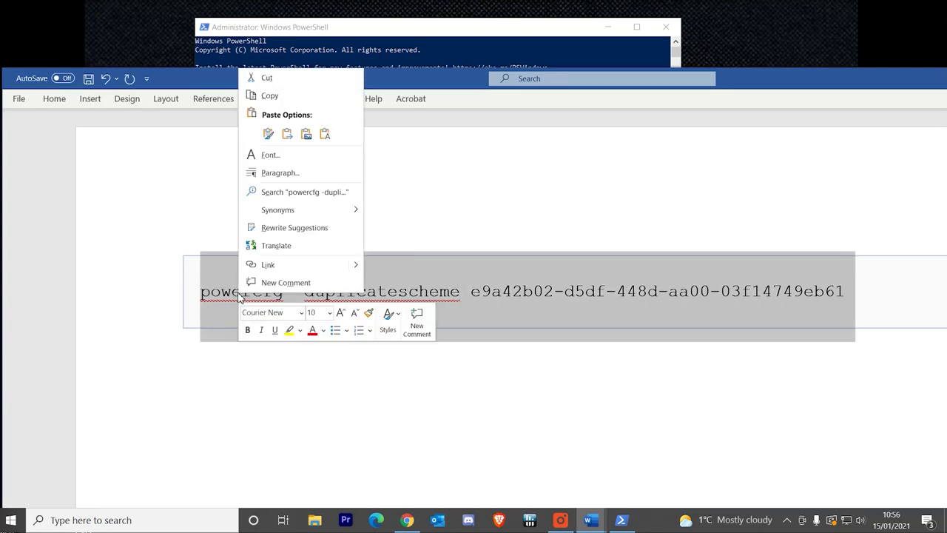
left_click(268, 95)
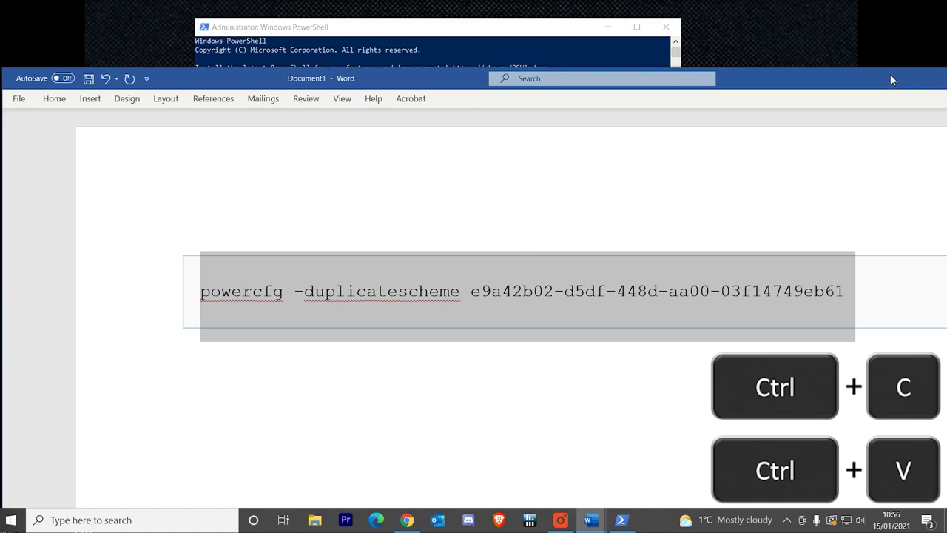
left_click_drag(890, 80, 718, 171)
left_click(761, 174)
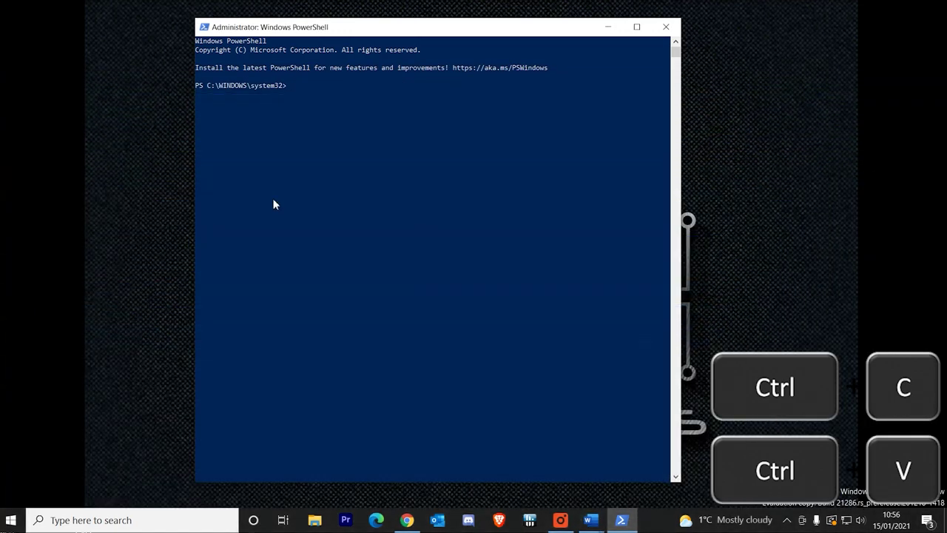
- Run the copied powercfg -duplicatescheme command in the administrator PowerShell session, and close PowerShell
left_click(294, 87)
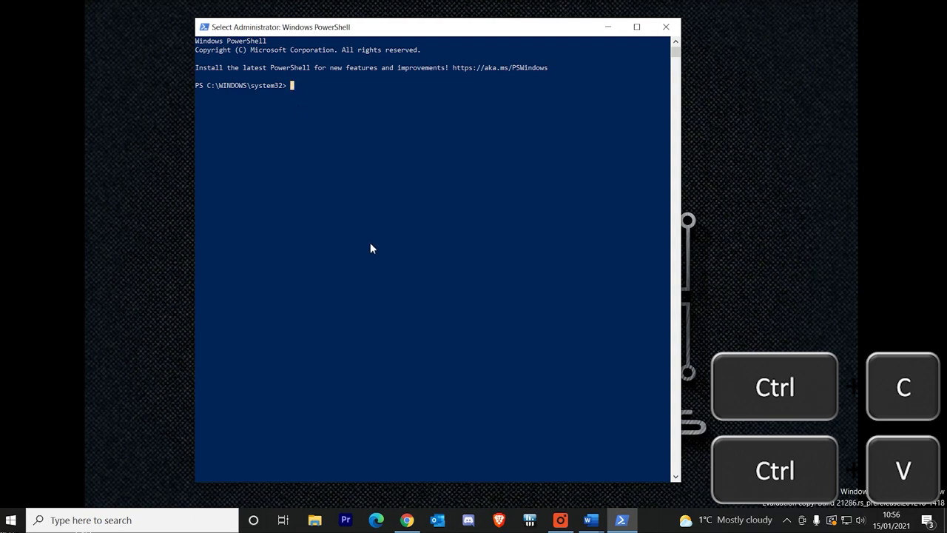
key("ctrl+v")
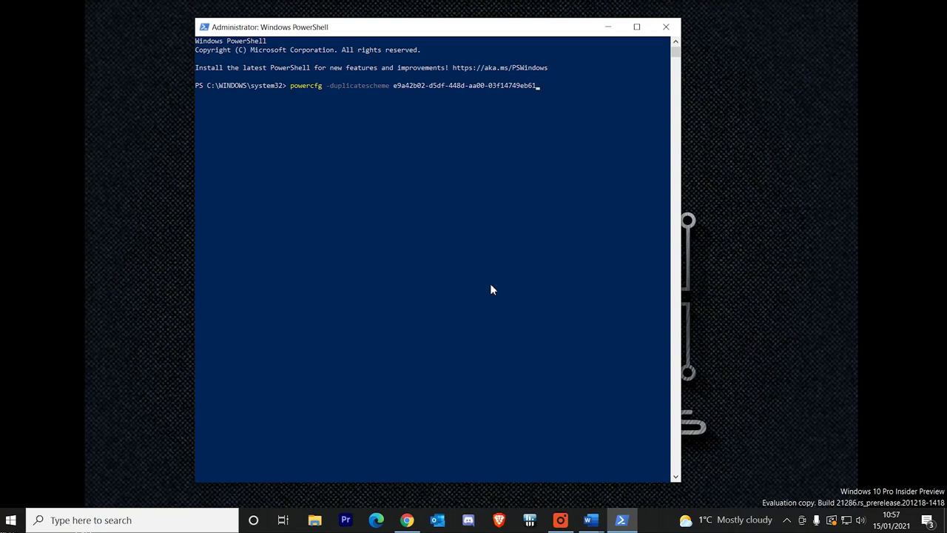
key("Return")
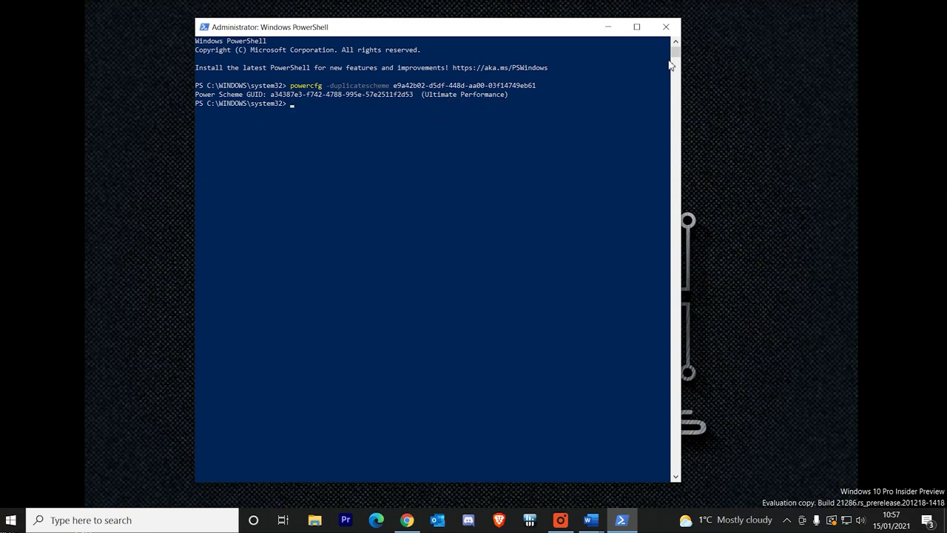
left_click(667, 27)
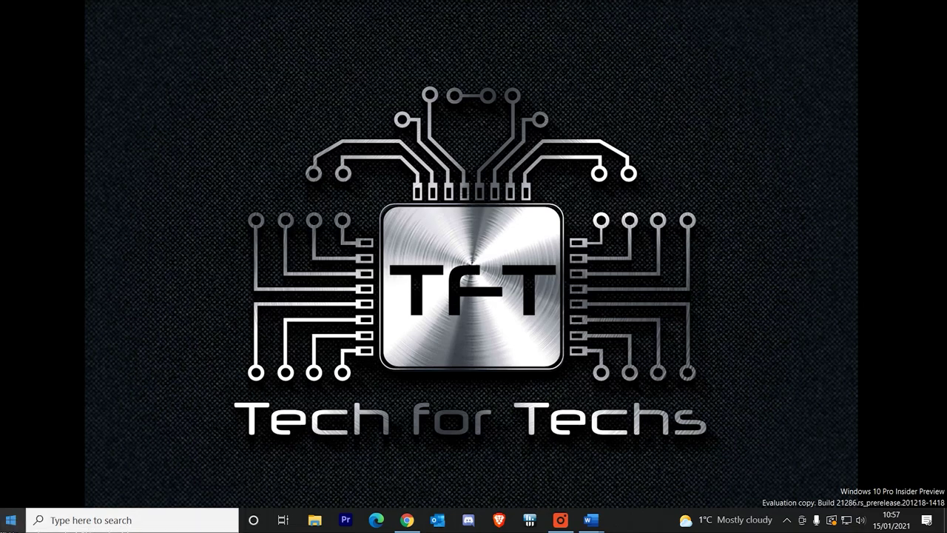
- Open the computer's power choices
left_click(16, 520)
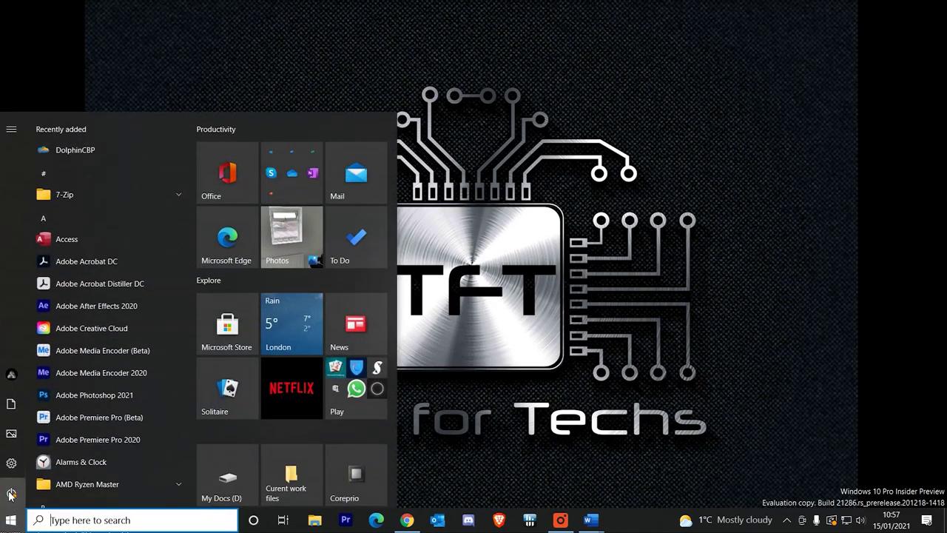
left_click(10, 493)
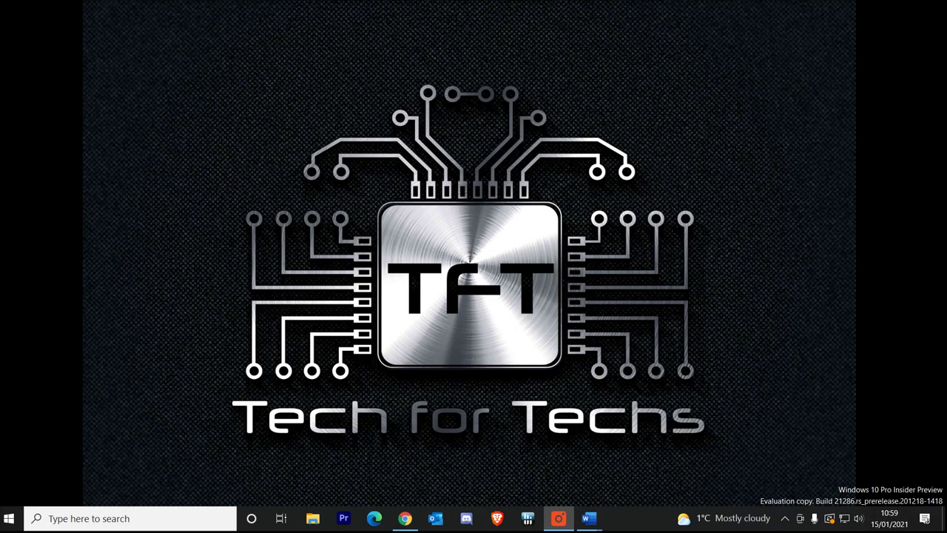
- Open Windows Settings and go to the Power & sleep page of the System category
left_click(13, 518)
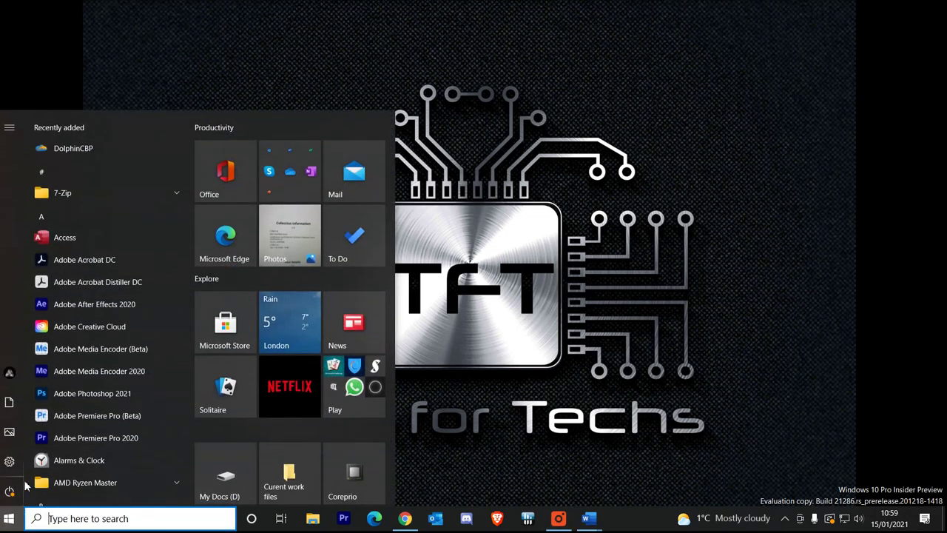
mouse_move(12, 468)
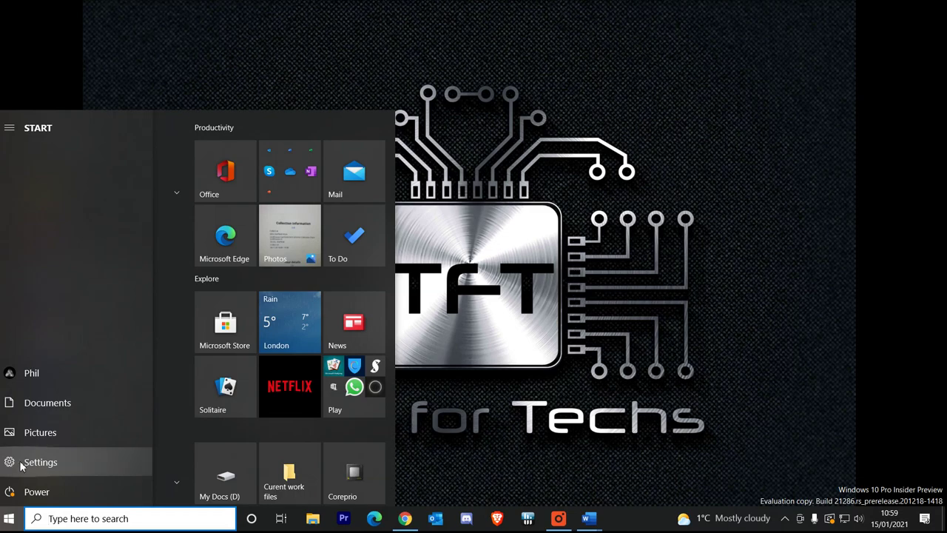
left_click(12, 464)
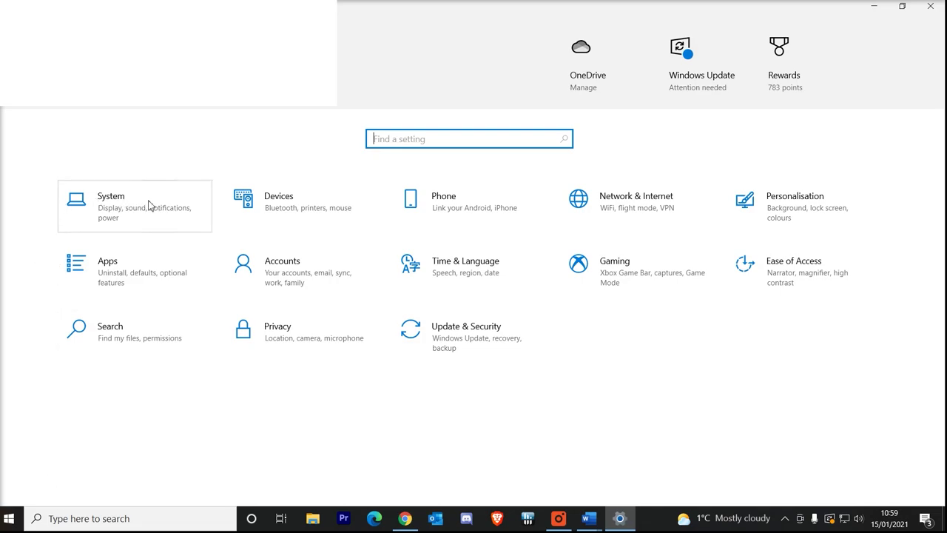
left_click(100, 200)
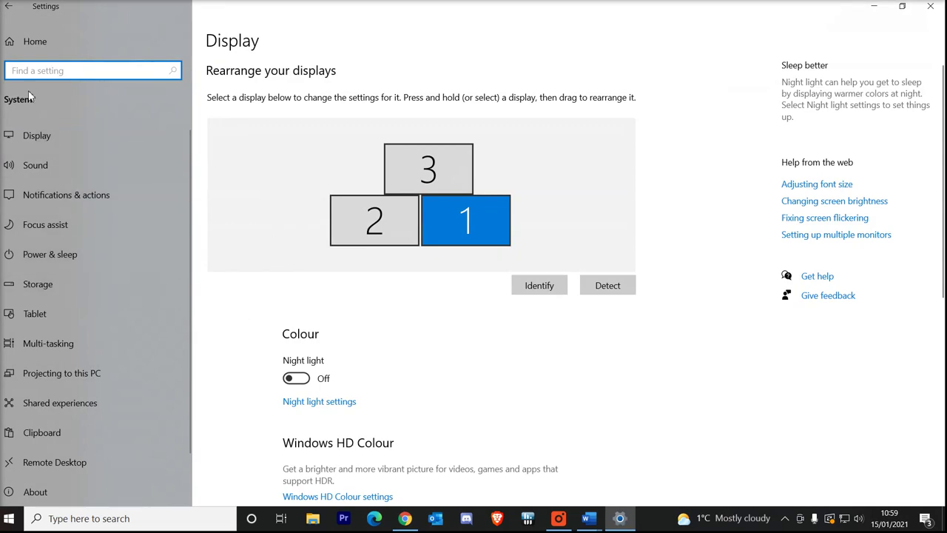
left_click(42, 258)
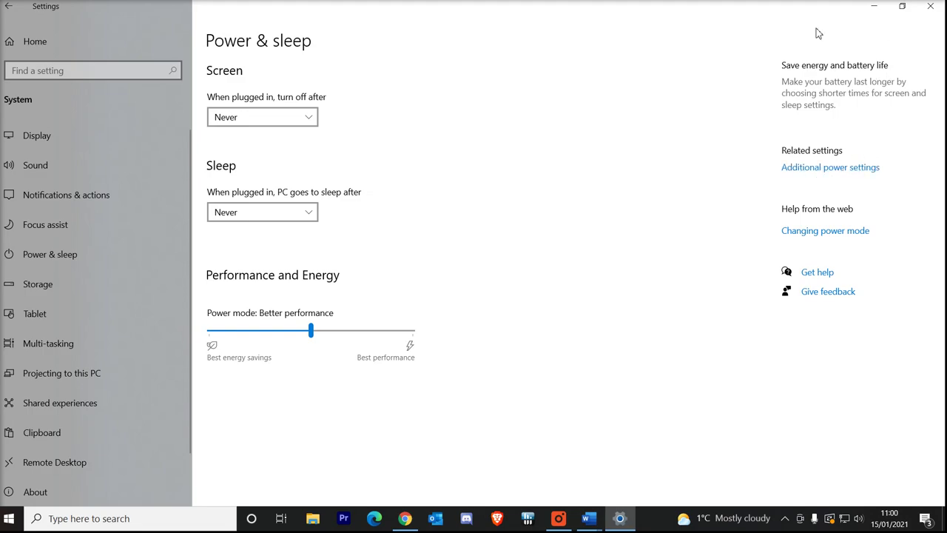
- Shrink the Settings window to find where the Additional power settings link sits in the narrow layout, and maximize it again
left_click(902, 6)
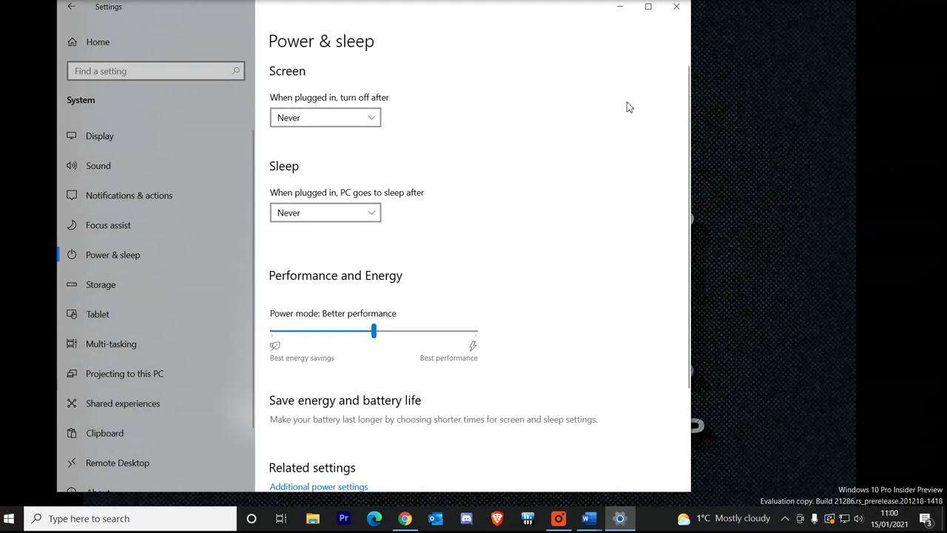
scroll(398, 214, "down", 2)
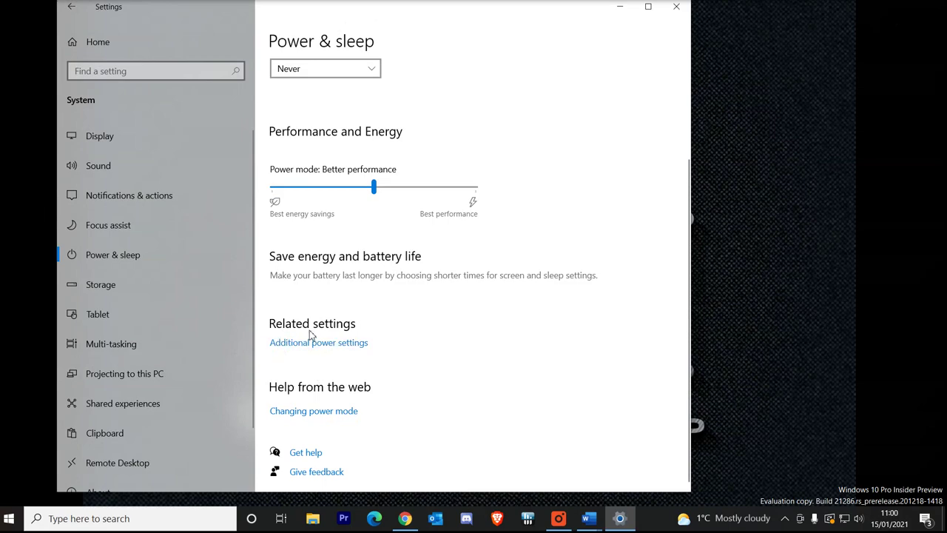
scroll(392, 311, "up", 2)
scroll(396, 307, "down", 2)
left_click(648, 6)
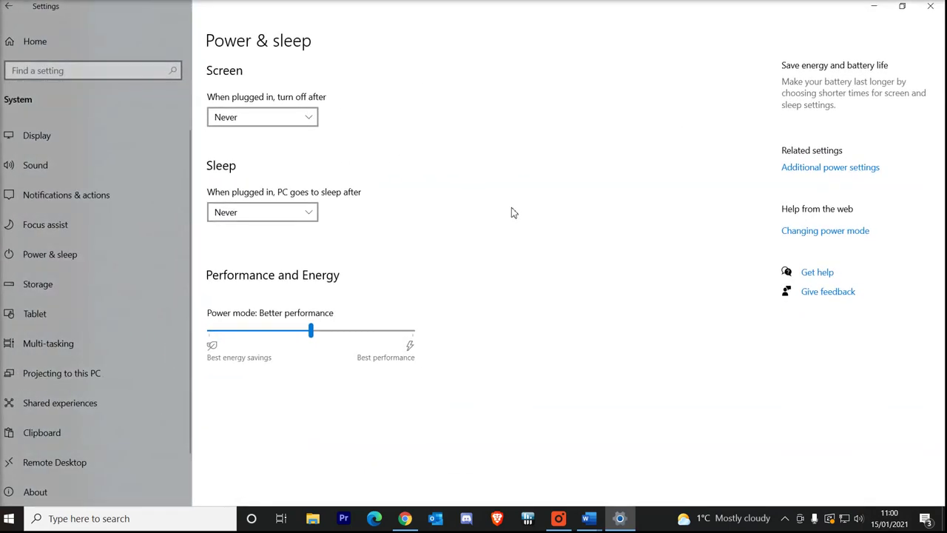
- In the additional power settings, show the additional plans, select Ultimate Performance under the preferred plans and open its plan settings
left_click(811, 169)
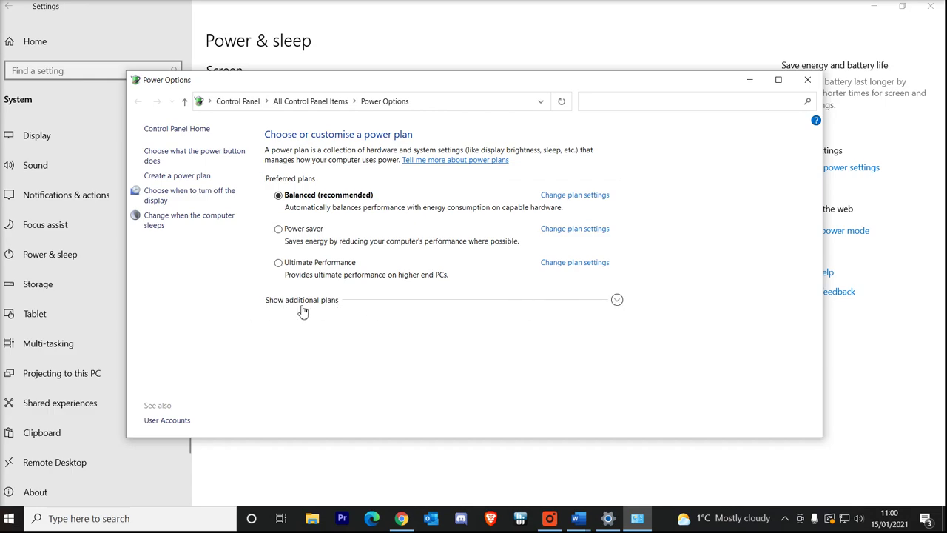
left_click(616, 301)
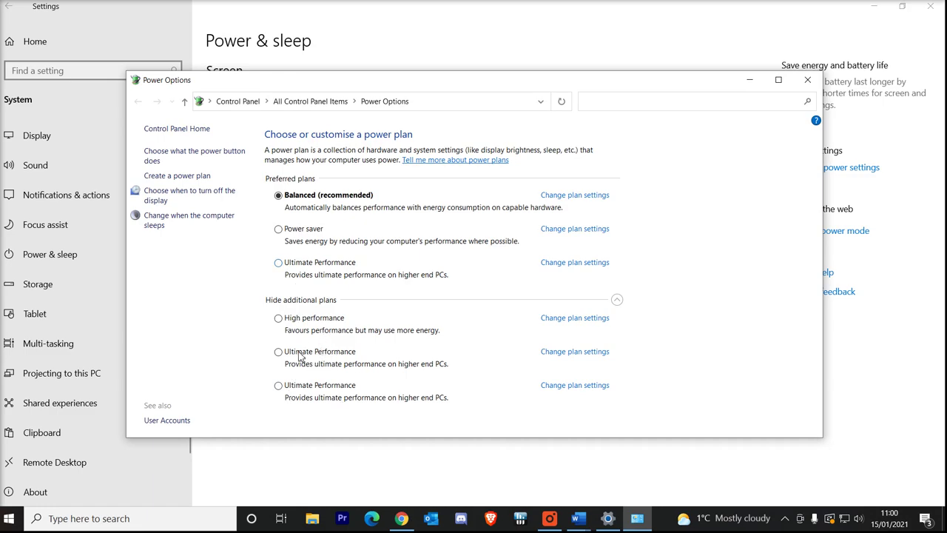
left_click(278, 263)
left_click(576, 264)
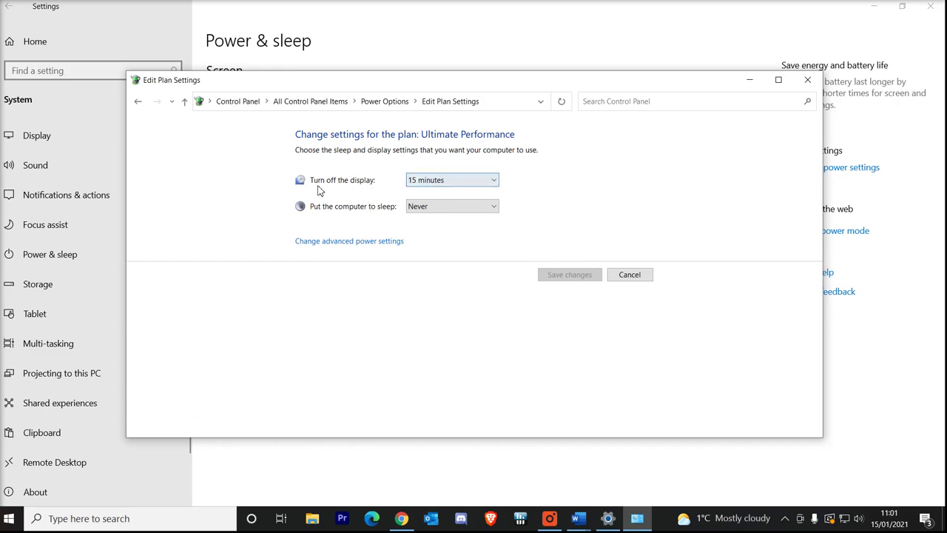
- Check the display and sleep timeouts of the Ultimate Performance plan and set Turn off the display to Never
left_click(444, 180)
left_click(444, 180)
left_click(440, 211)
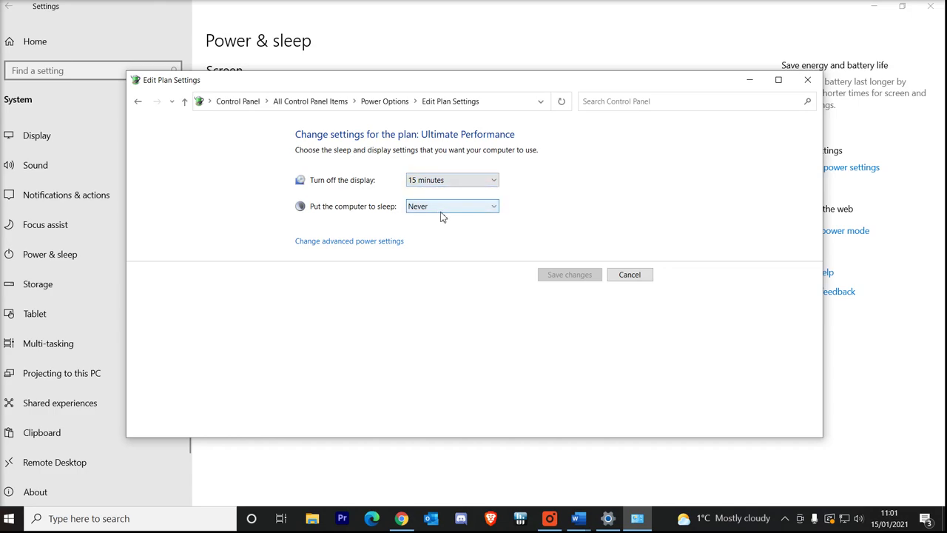
left_click(442, 210)
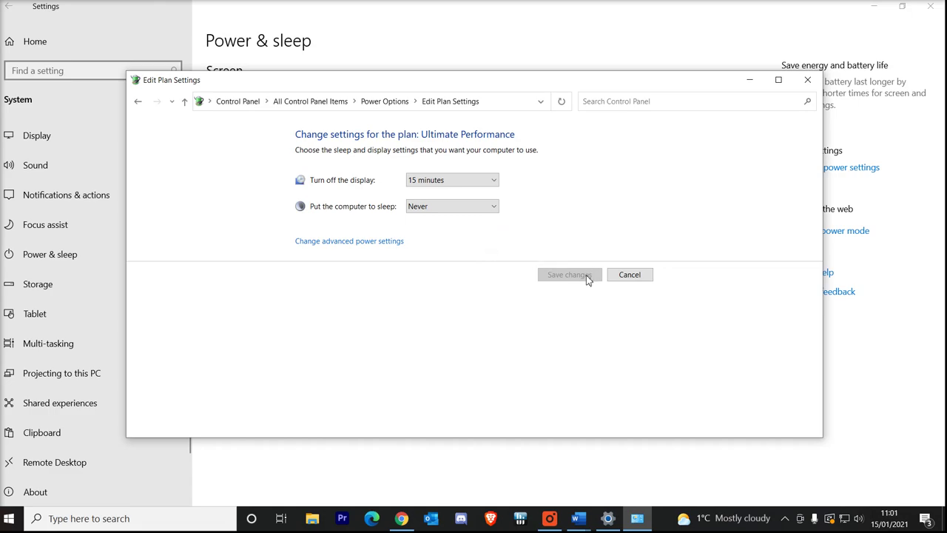
left_click(426, 180)
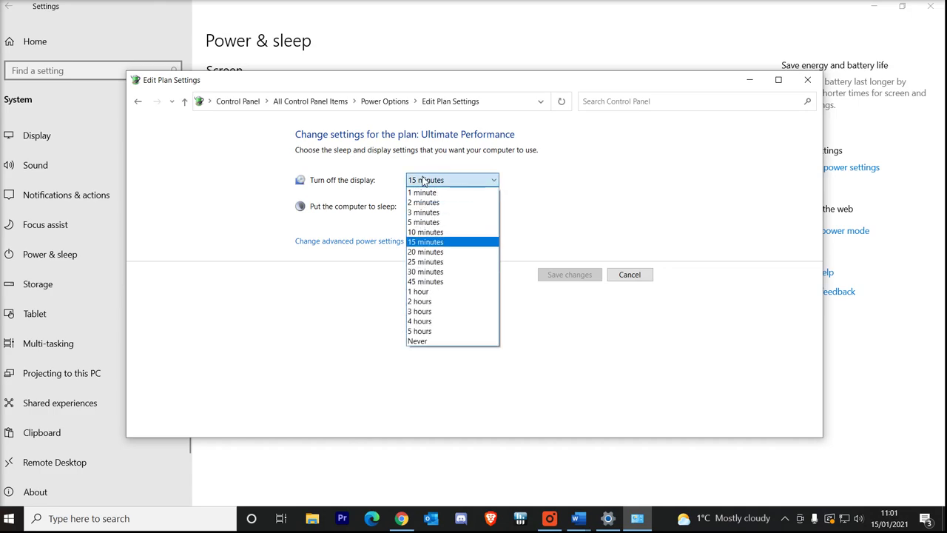
left_click(425, 342)
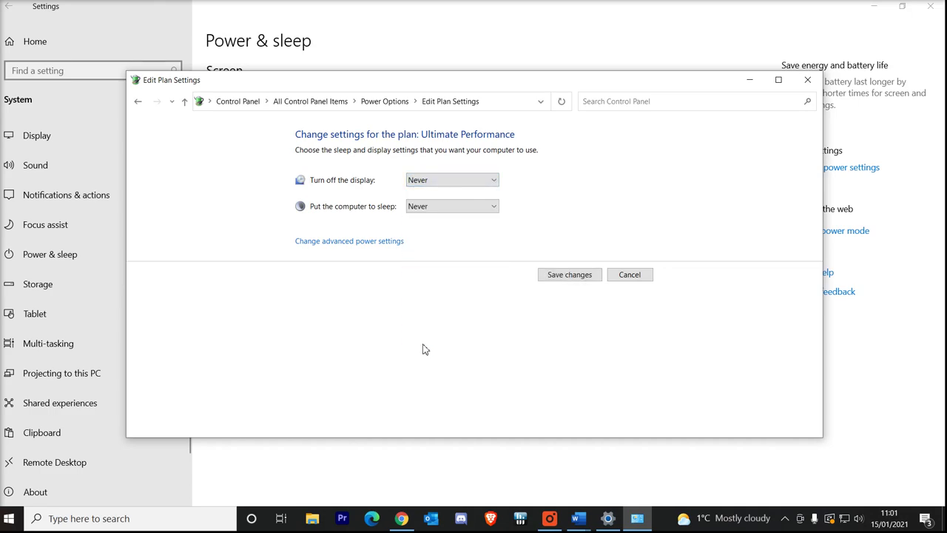